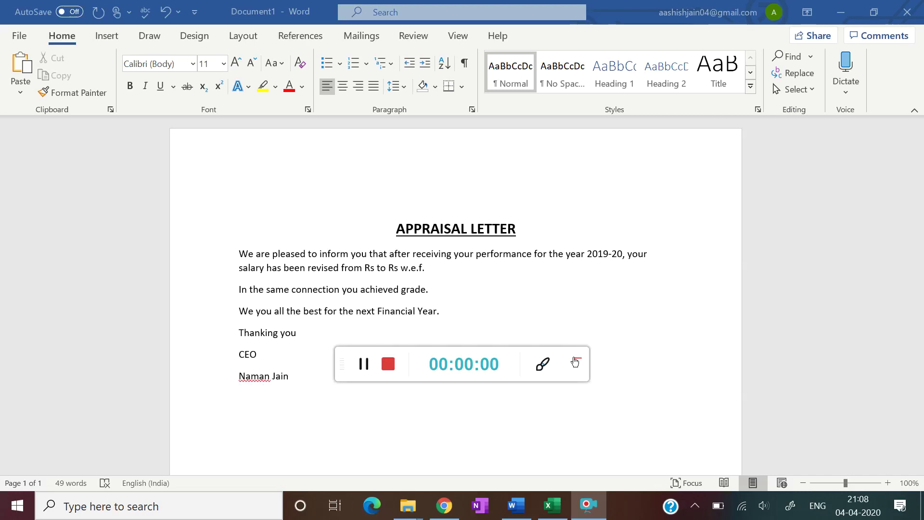
- Check the six employee records in the Appraisal Data workbook, then close Excel
left_click(575, 361)
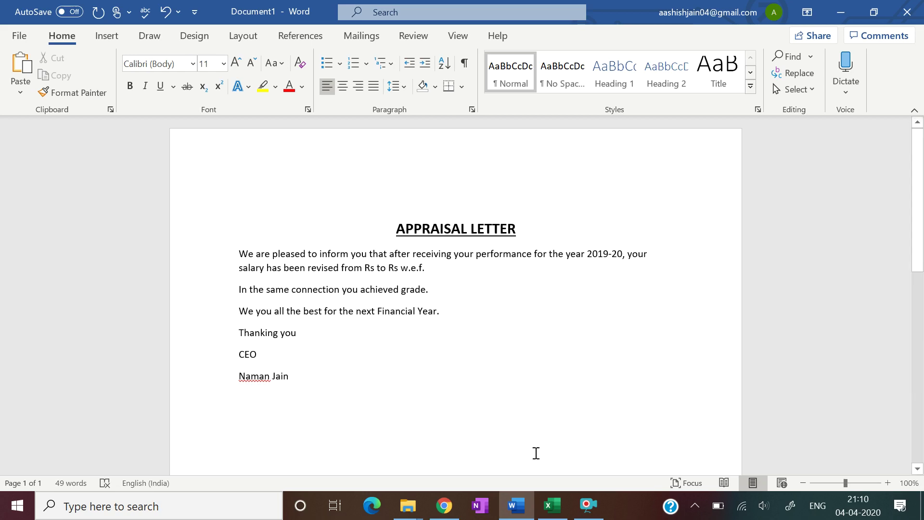
left_click(553, 510)
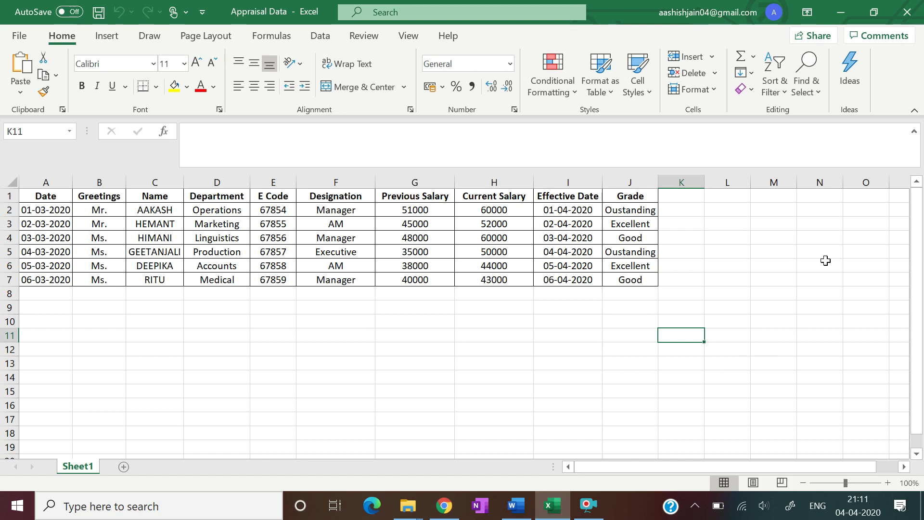
left_click(909, 8)
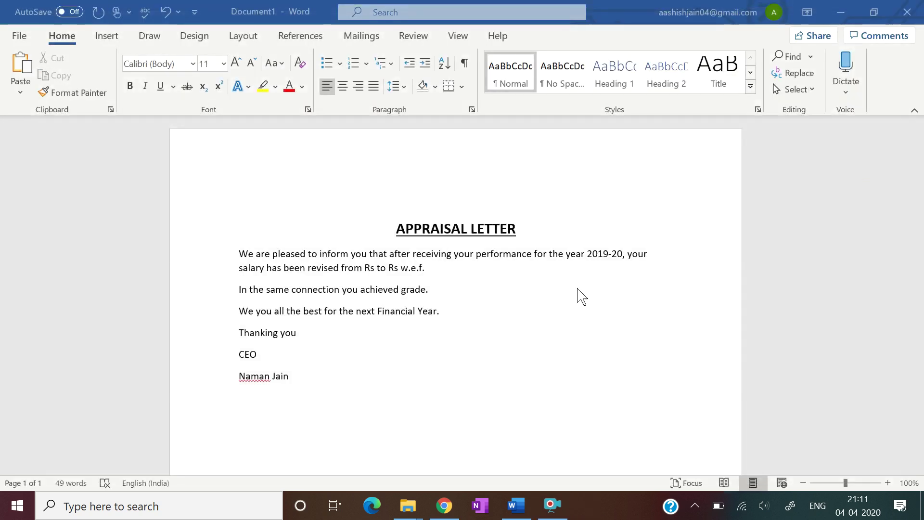
- With the caret above the title, launch the Step-by-Step Mail Merge Wizard from Mailings
left_click(251, 202)
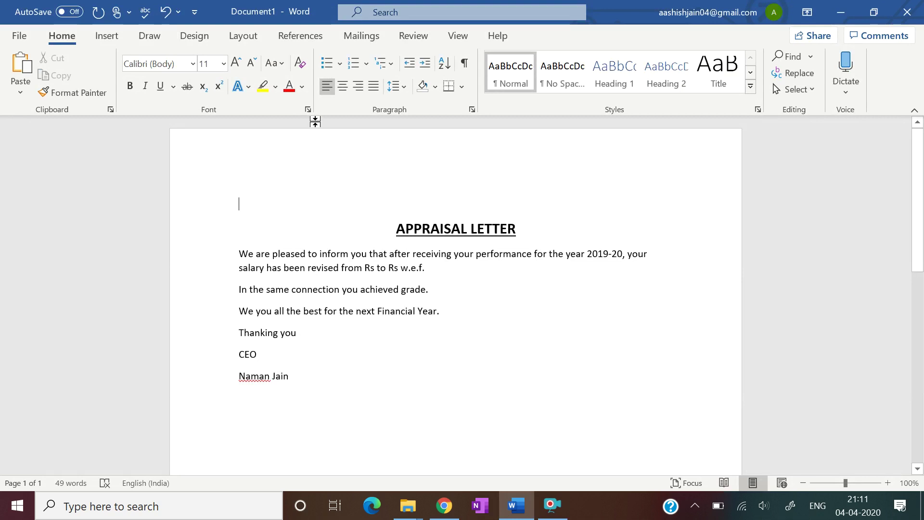
left_click(369, 38)
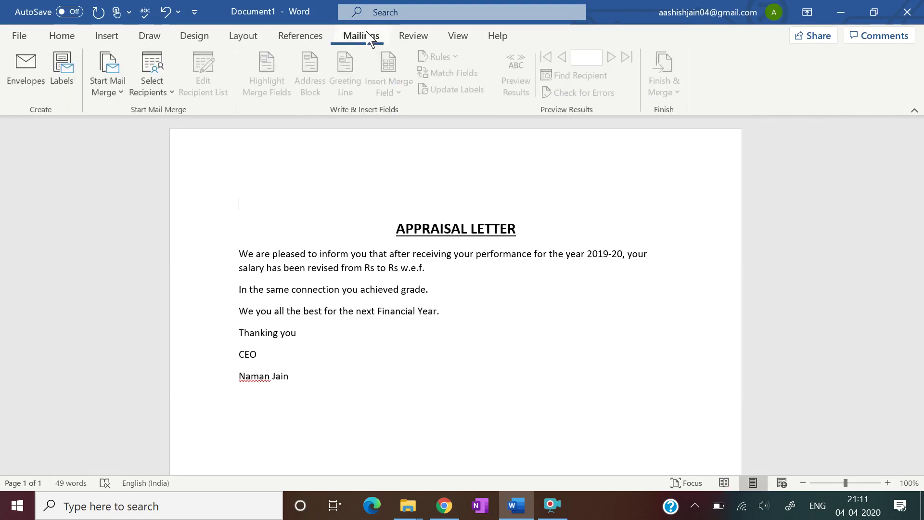
left_click(123, 98)
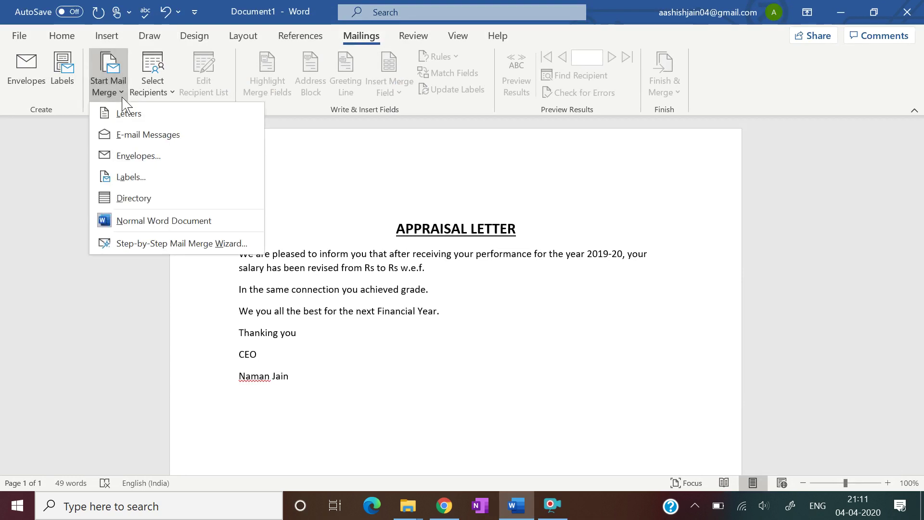
left_click(126, 244)
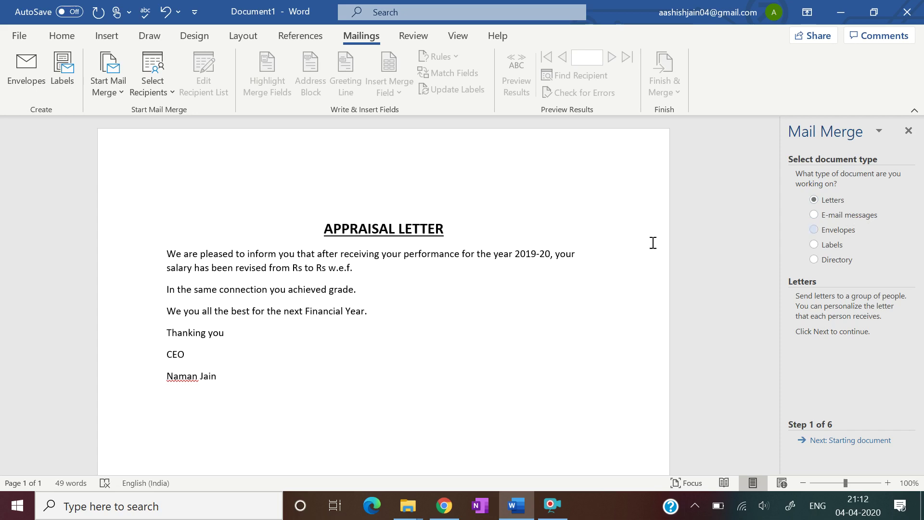
- Move the wizard to step 3, using the current document as the starting document
left_click(835, 442)
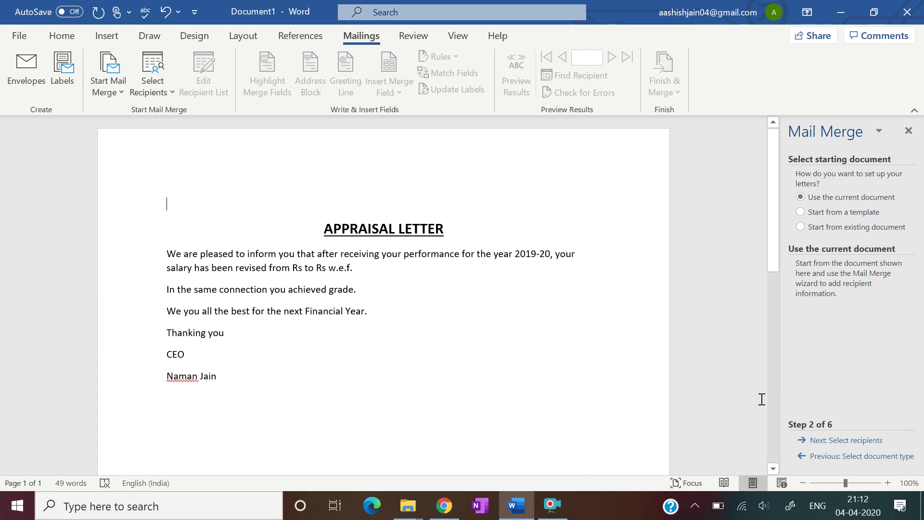
left_click(843, 442)
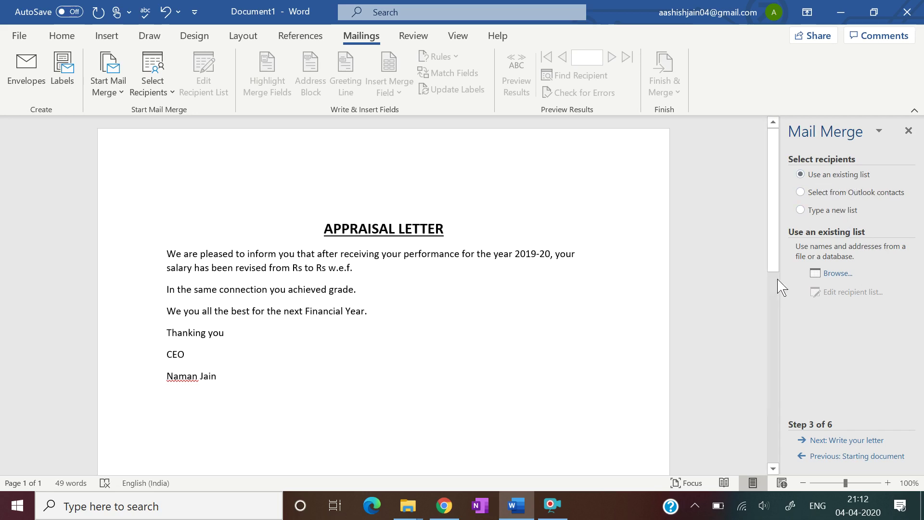
- Use Sheet1$ of Desktop's Appraisal Data.xlsx as the recipient list, keeping all six employees
left_click(835, 273)
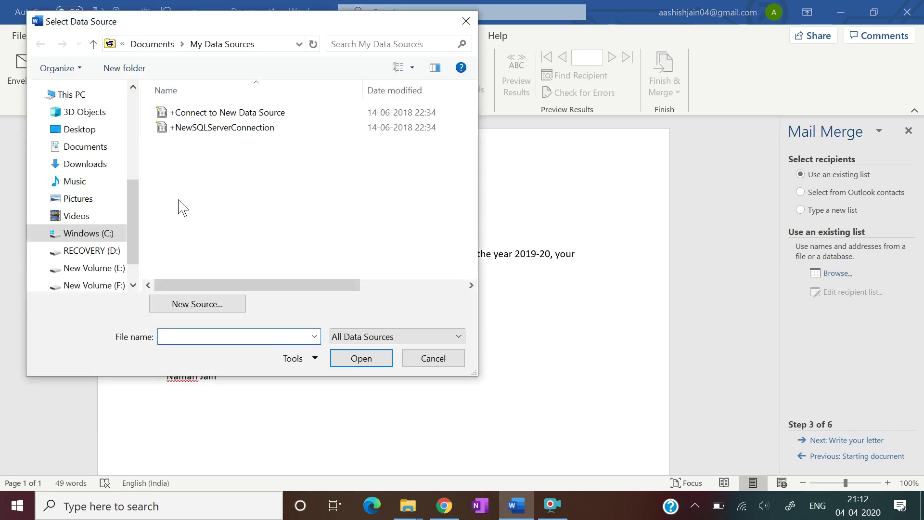
scroll(129, 214, "down", 1)
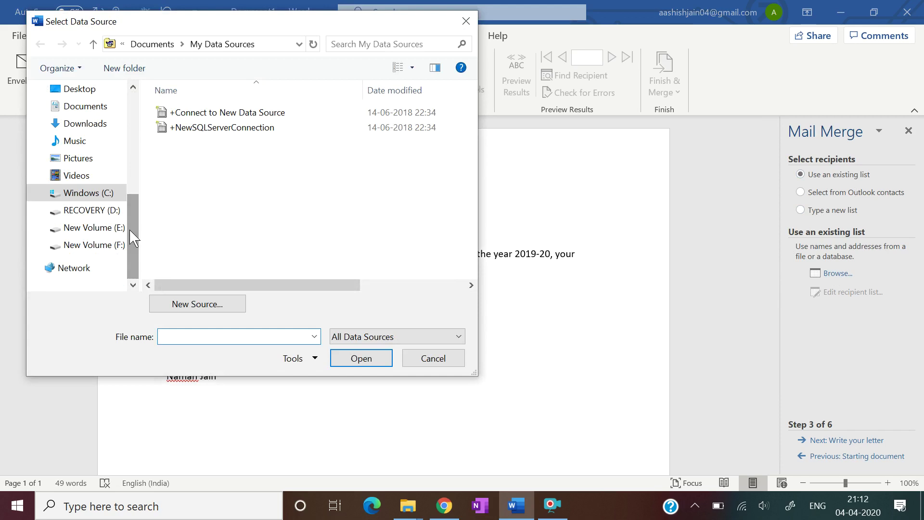
left_click(94, 89)
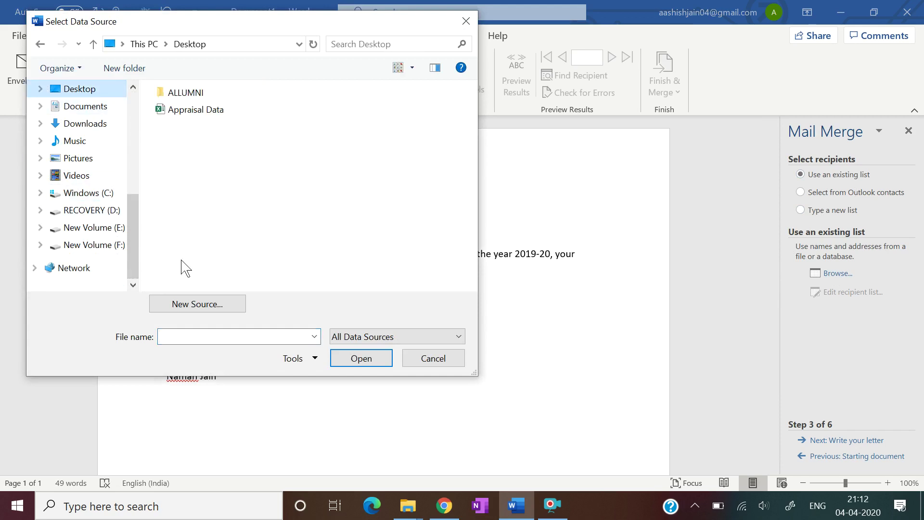
left_click(204, 339)
type("a")
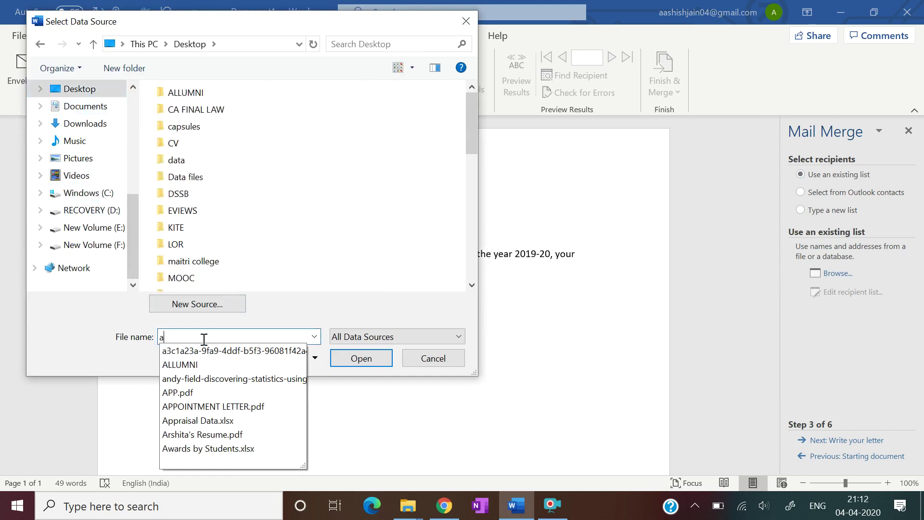
type("pp")
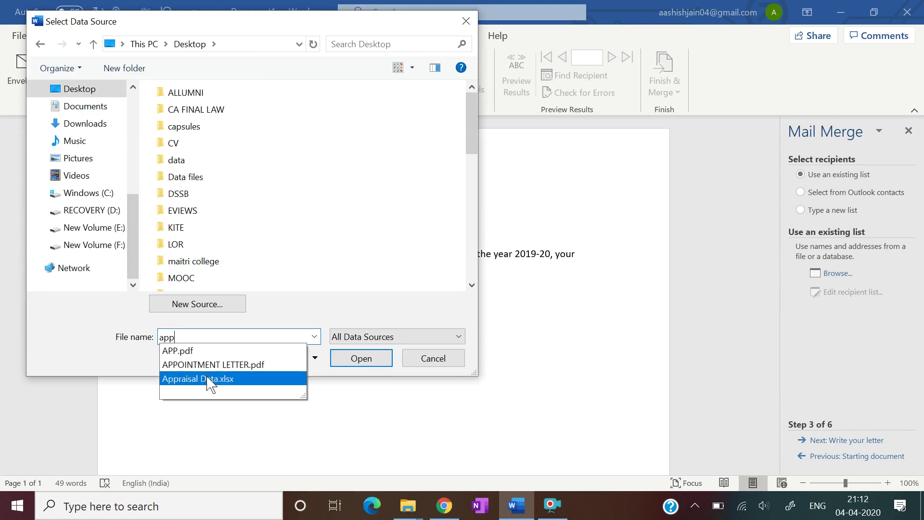
left_click(208, 381)
left_click(358, 360)
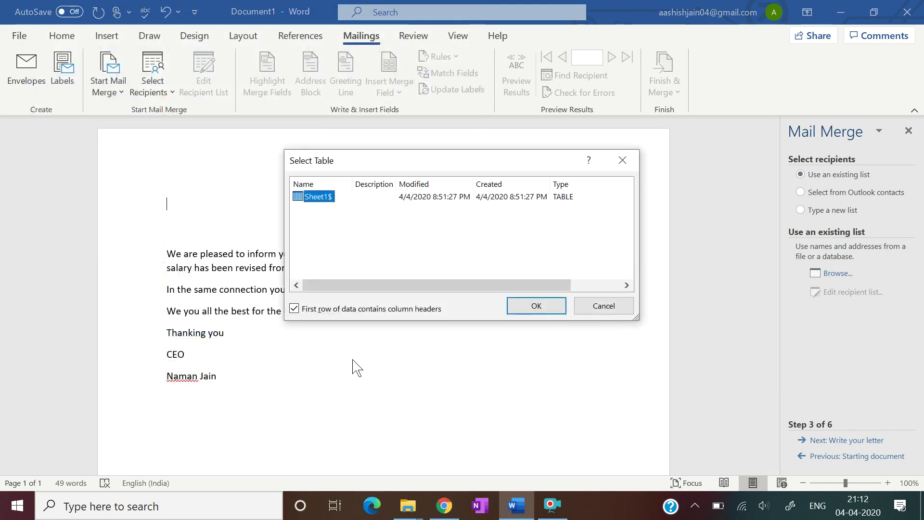
left_click(514, 306)
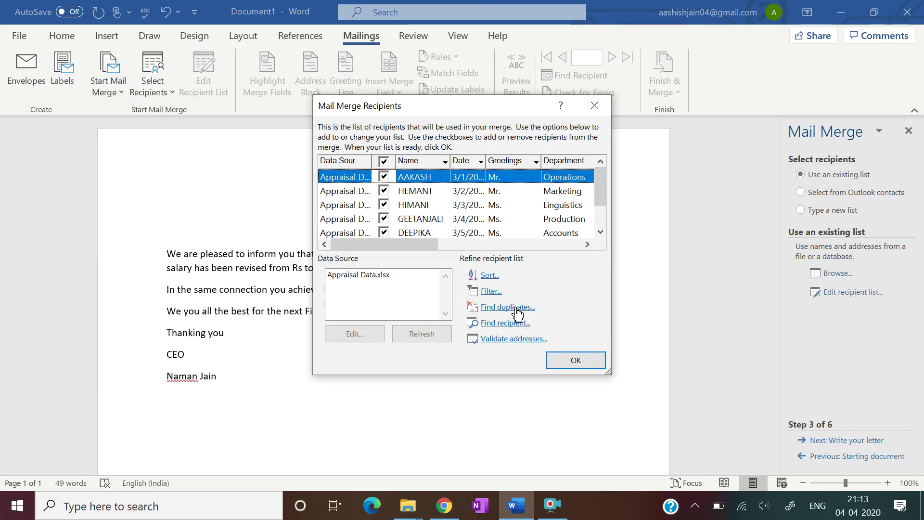
left_click_drag(598, 182, 599, 224)
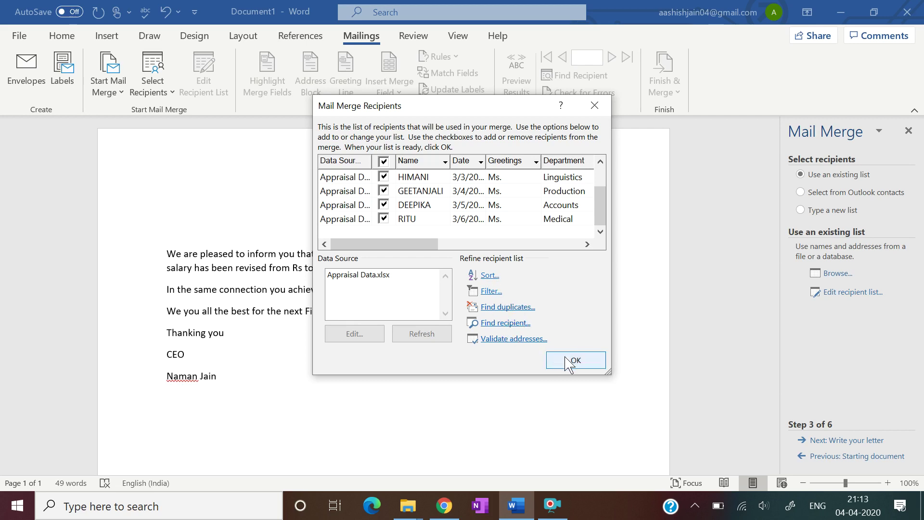
left_click(574, 367)
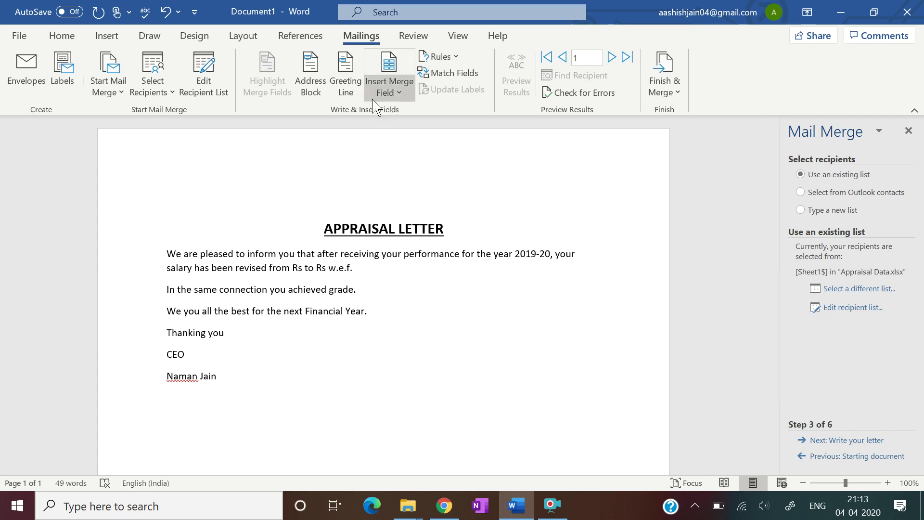
left_click(406, 98)
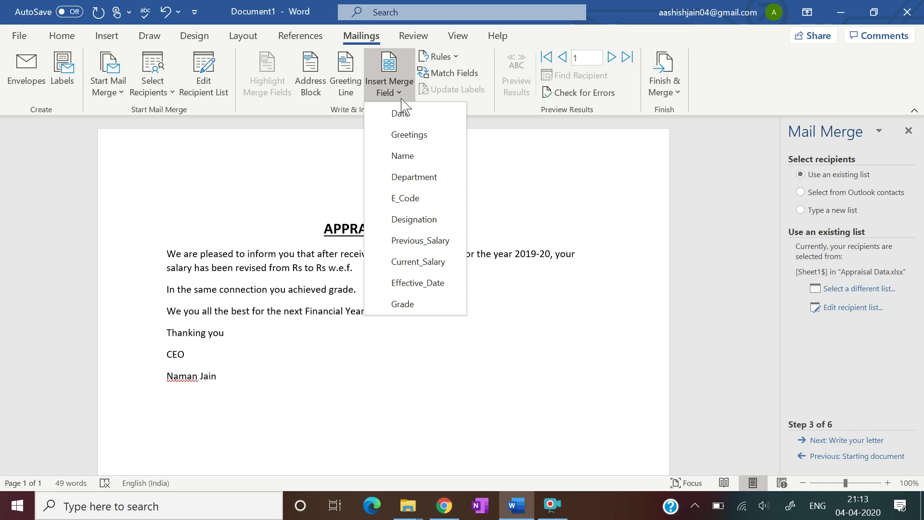
left_click(169, 162)
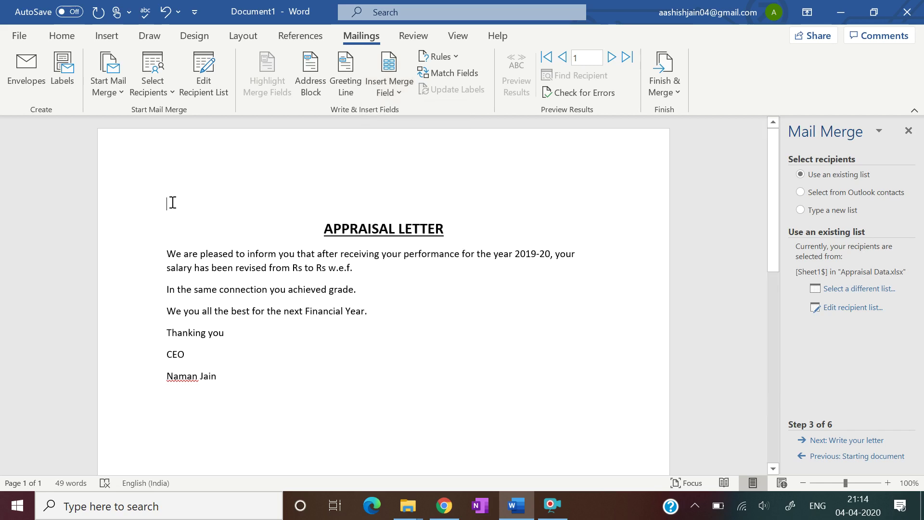
- Insert the «Date» merge field above the APPRAISAL LETTER title
left_click(398, 92)
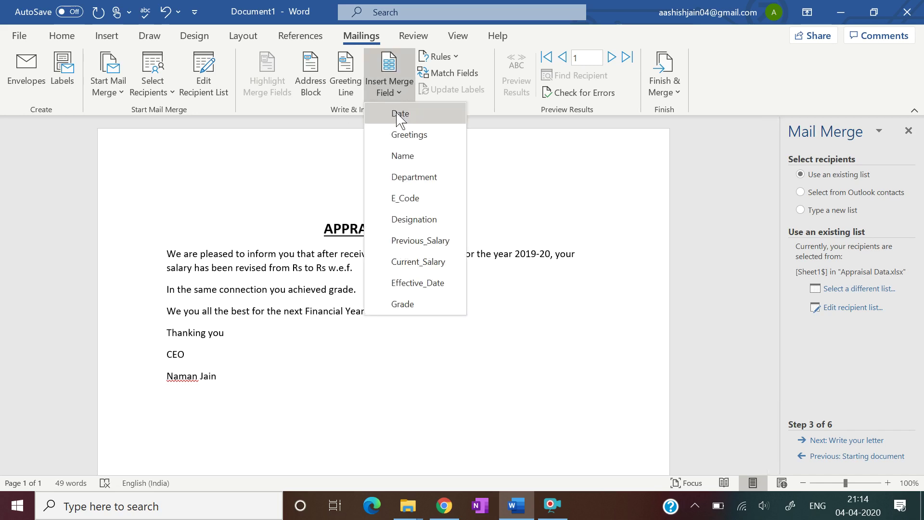
left_click(399, 116)
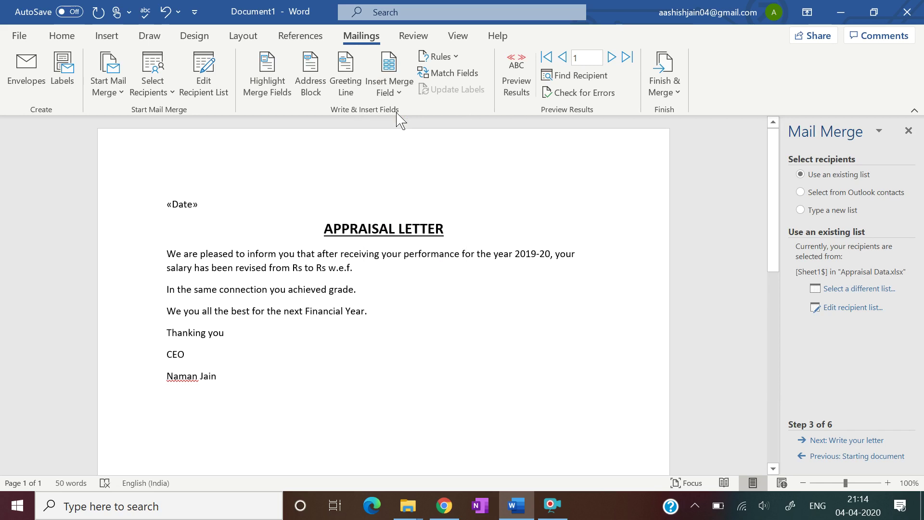
left_click(397, 92)
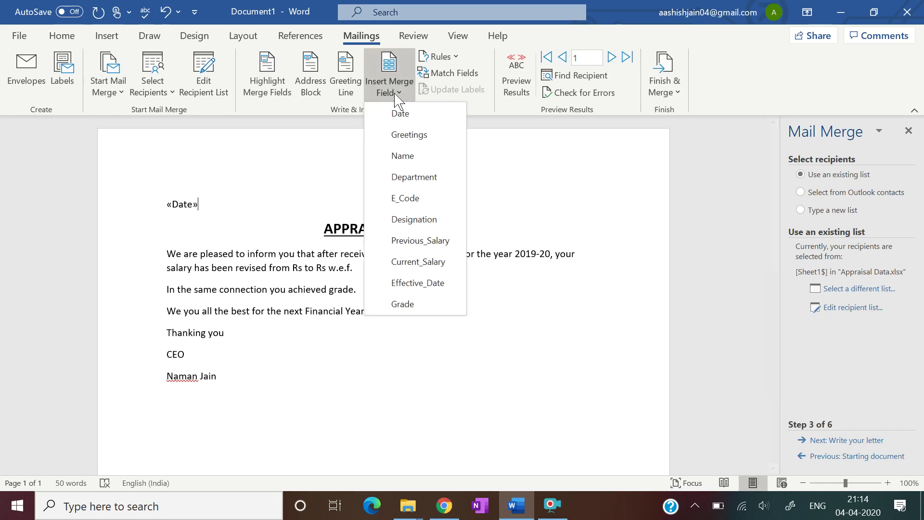
left_click(398, 93)
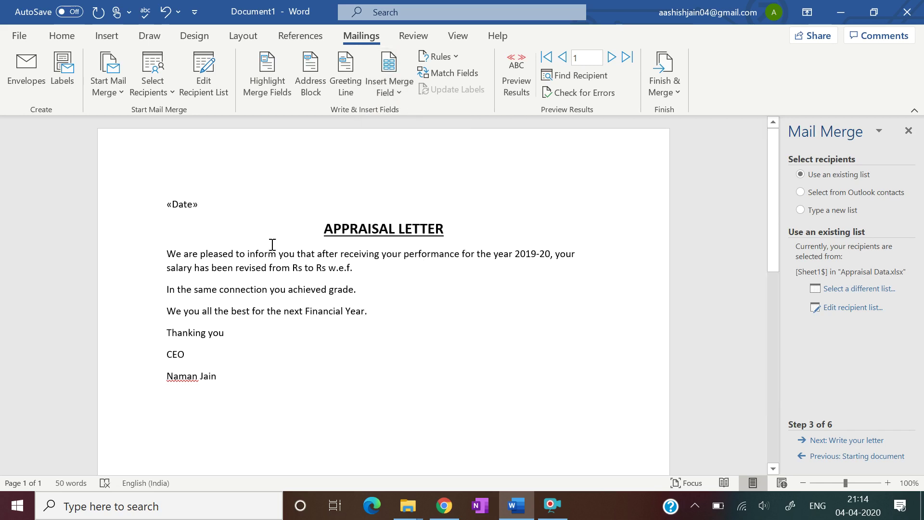
- Add a new line before the body holding the «Greetings» «Name» fields
left_click(167, 253)
key("Return")
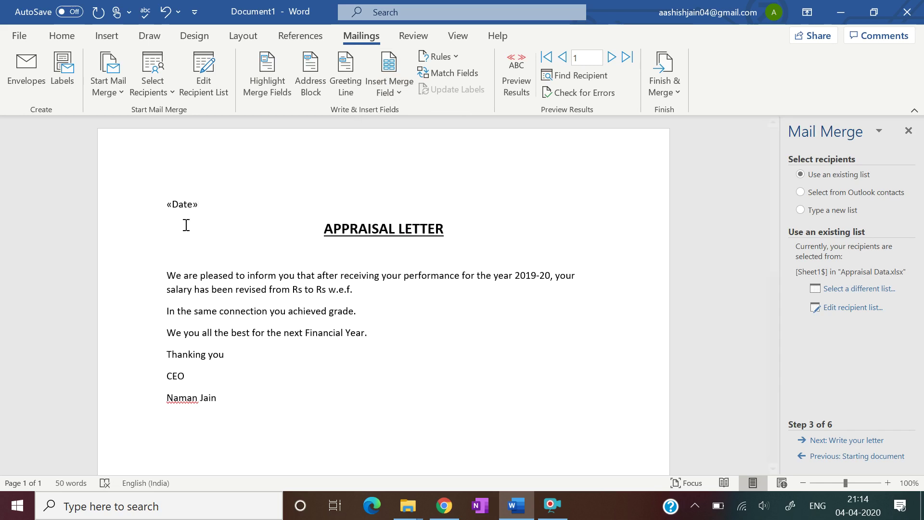
left_click(398, 93)
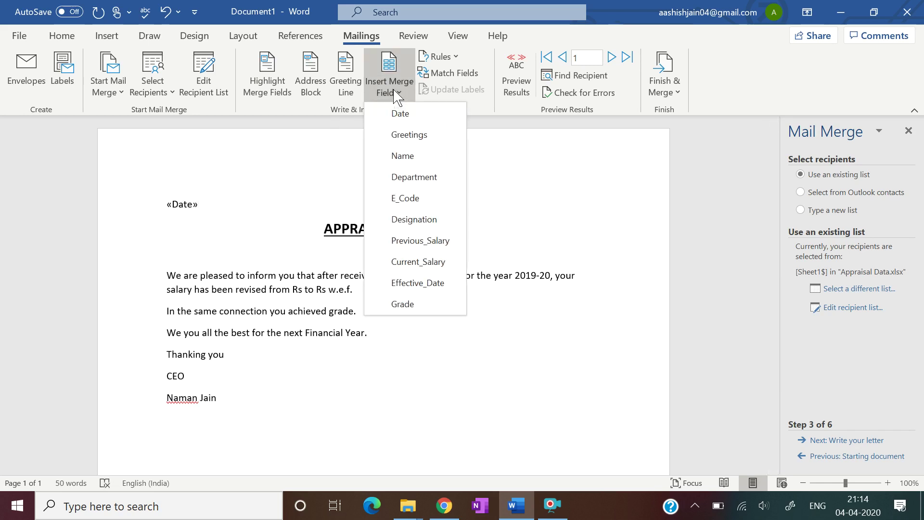
left_click(404, 136)
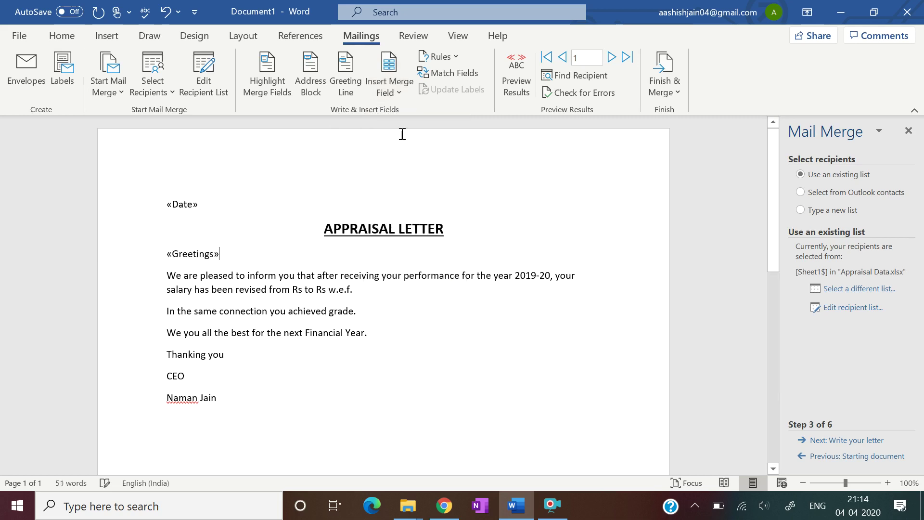
left_click(398, 93)
left_click(403, 158)
key("Return")
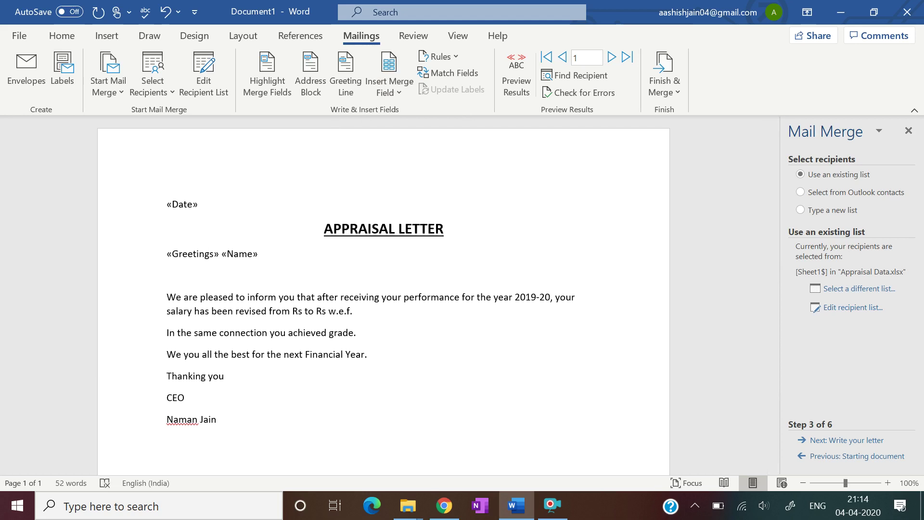
- Add «Department», «E_Code» and «Designation» fields on separate lines below the name
left_click(400, 92)
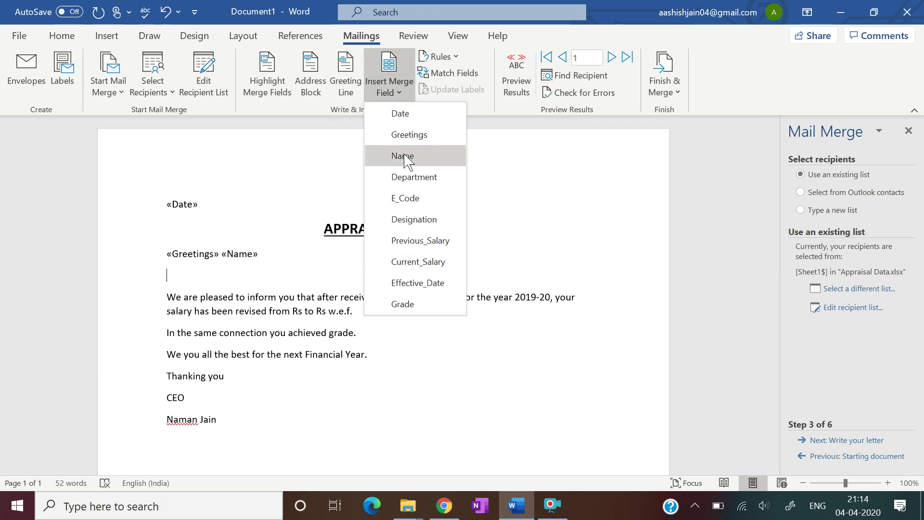
left_click(410, 177)
key("Return")
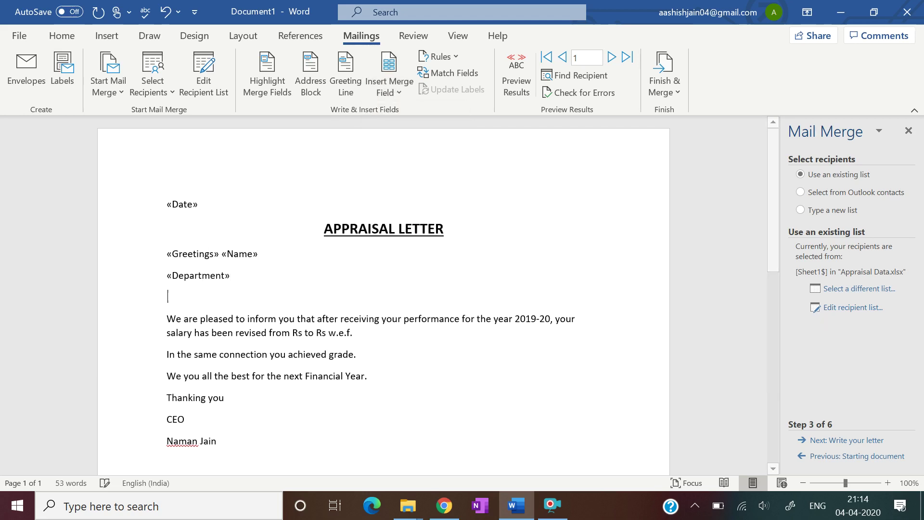
left_click(399, 92)
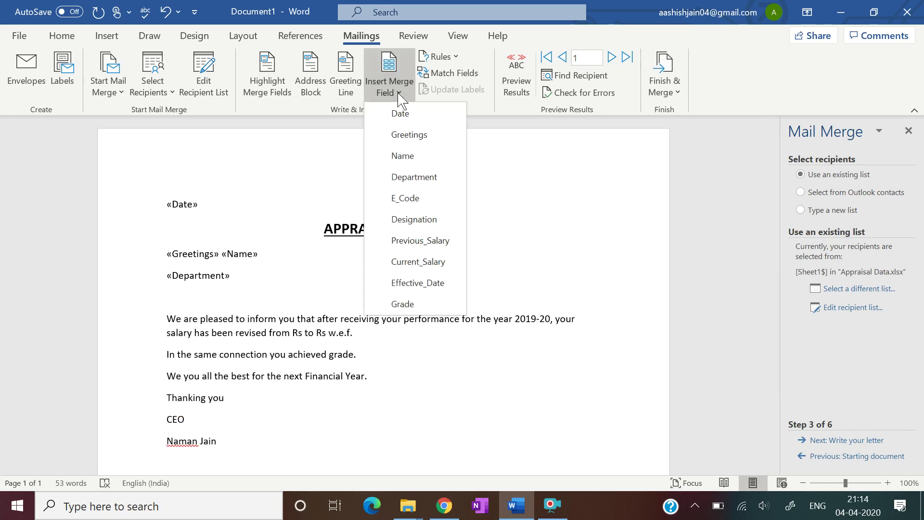
left_click(398, 195)
key("Return")
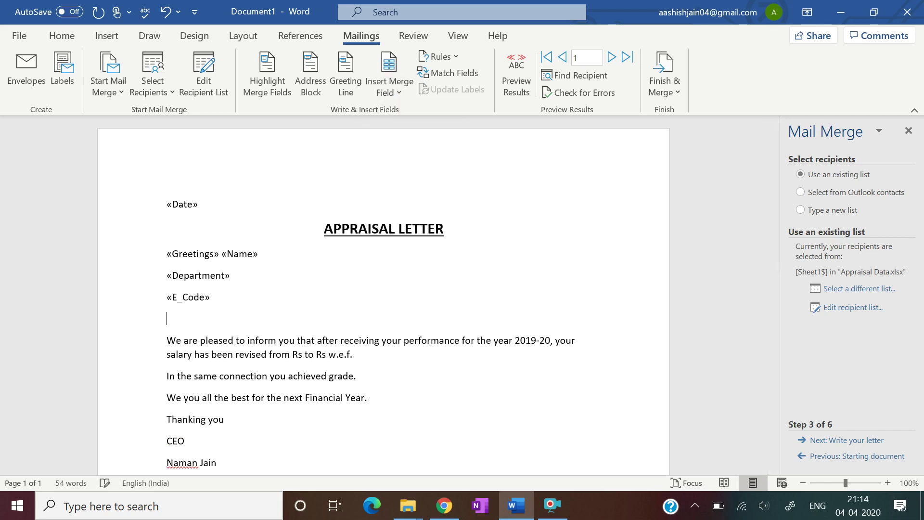
left_click(392, 96)
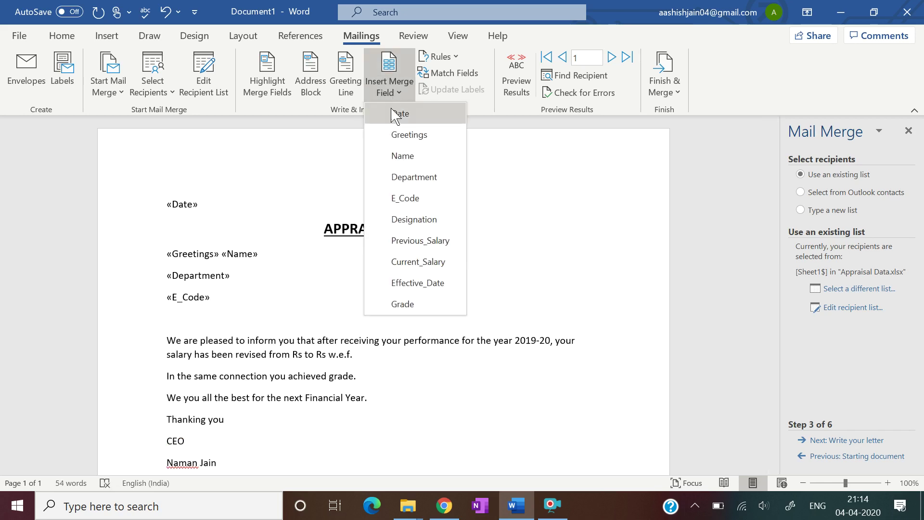
left_click(400, 215)
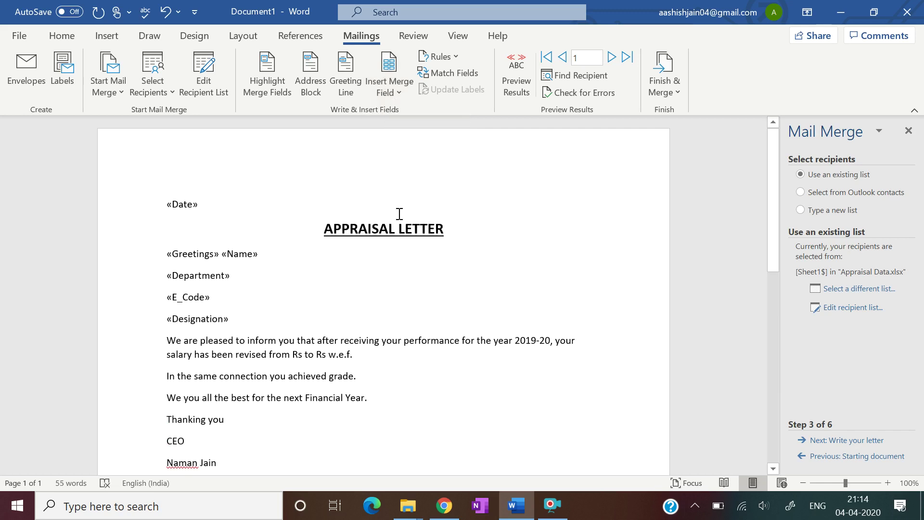
key("Return")
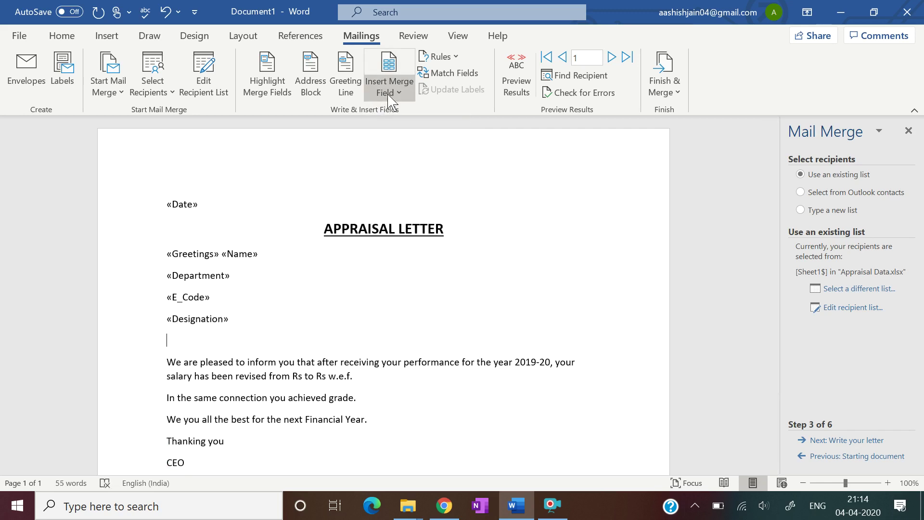
- Insert «Previous_Salary», «Current_Salary» and «Effective_Date» into the salary sentence, ending it with a period
left_click(391, 96)
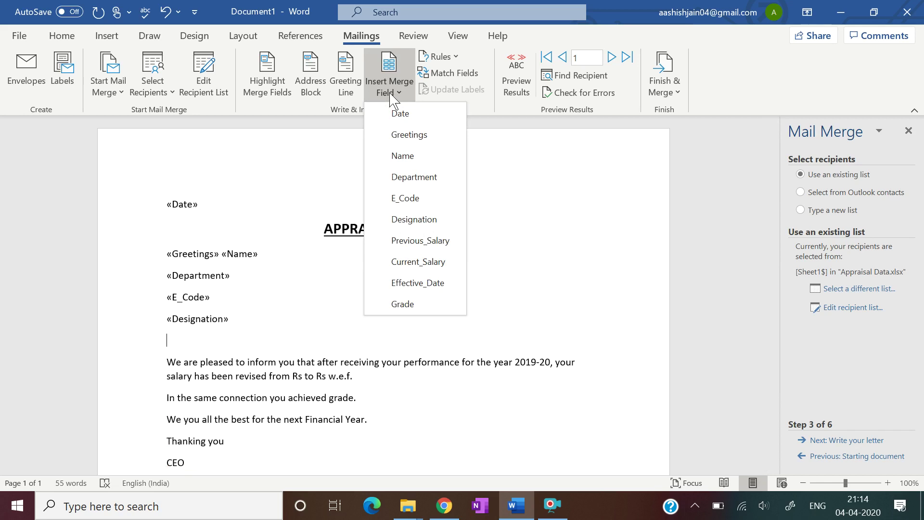
left_click(549, 240)
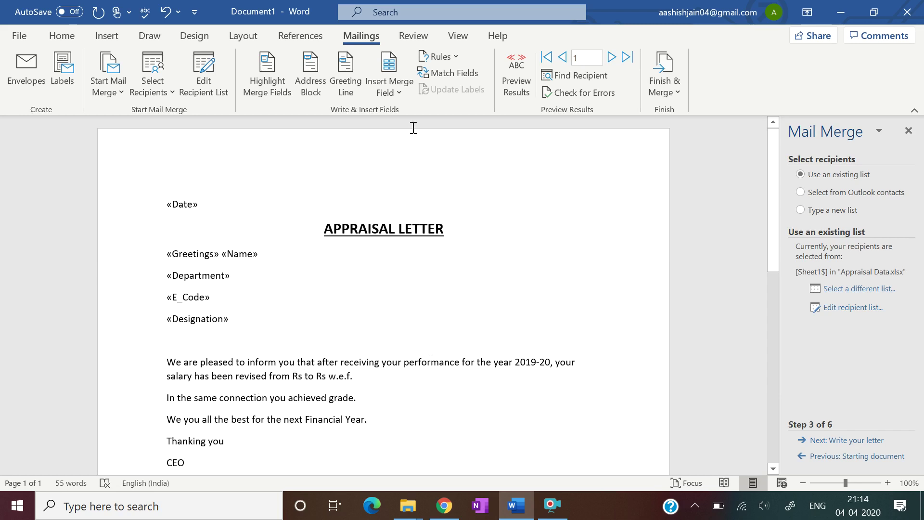
left_click(400, 94)
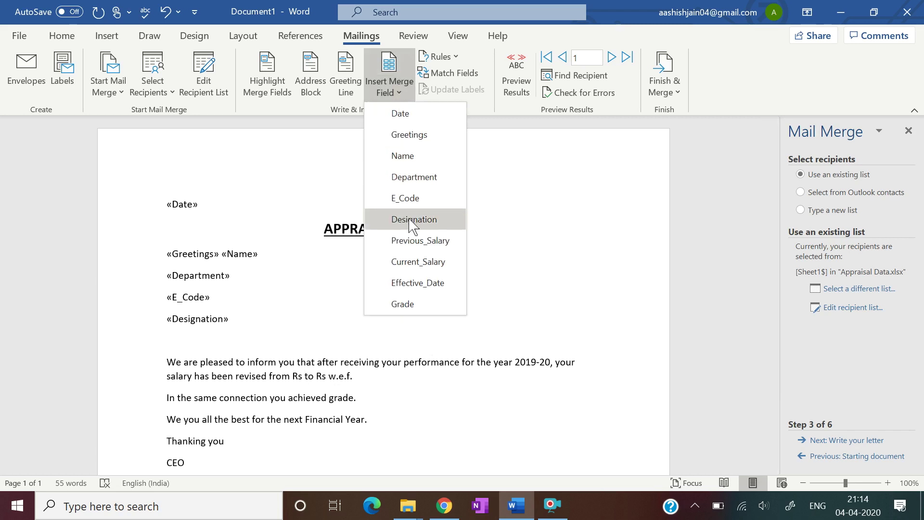
left_click(409, 240)
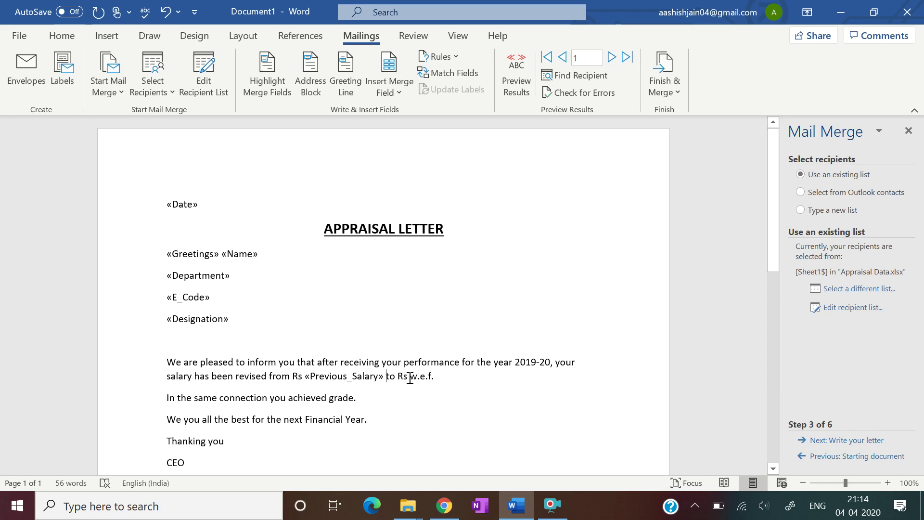
left_click(403, 91)
left_click(418, 262)
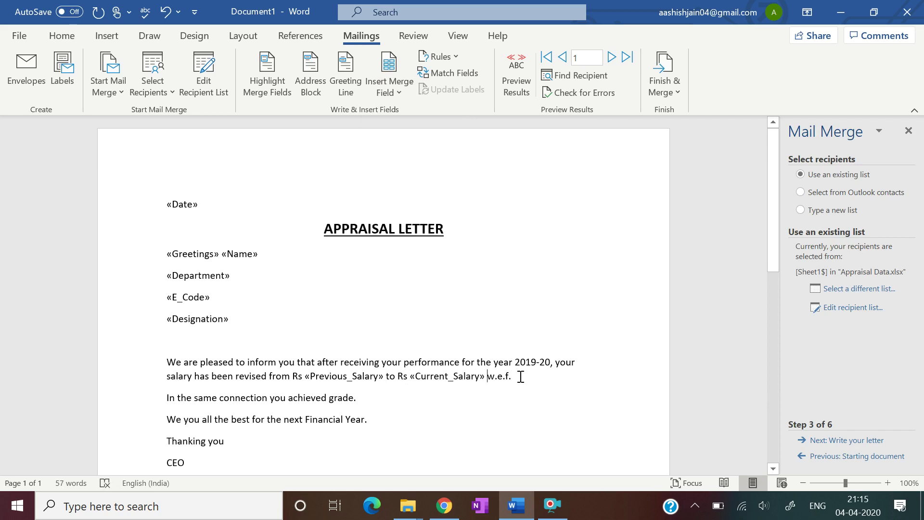
left_click(404, 87)
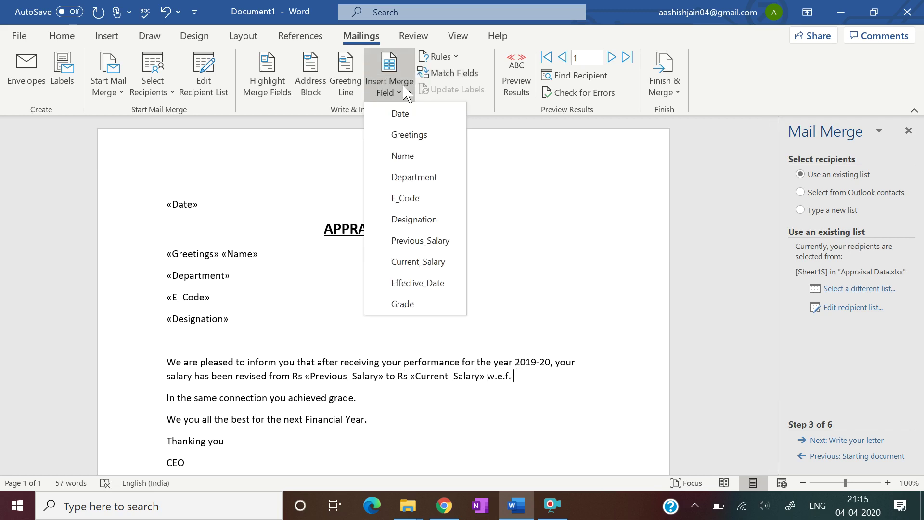
left_click(411, 284)
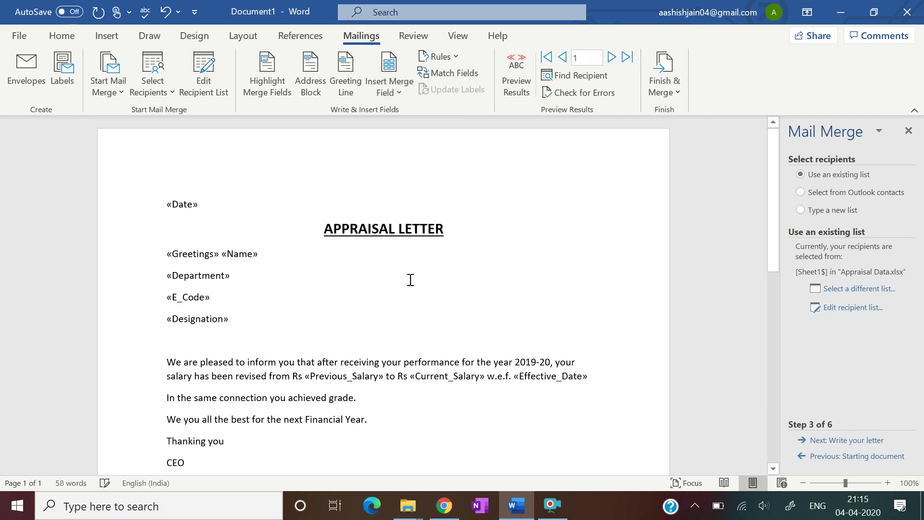
type(".")
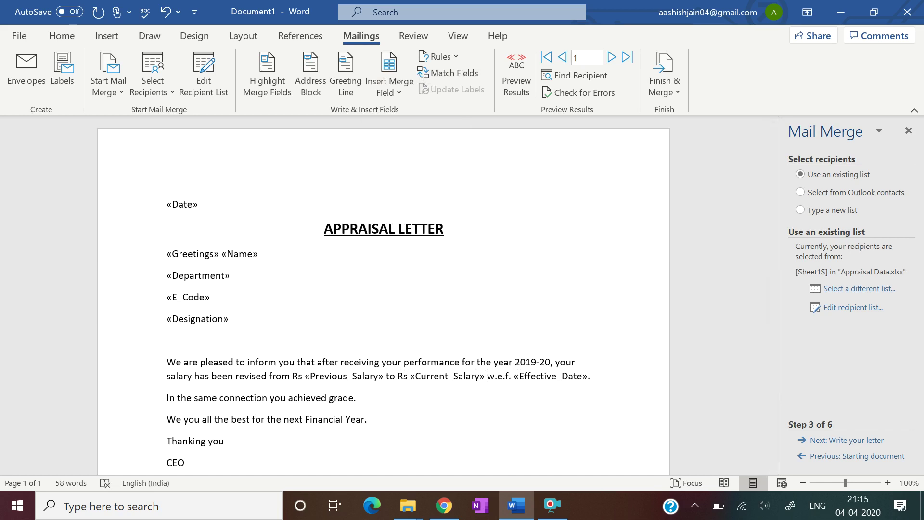
- Insert the «Grade» field just before the word 'grade'
left_click(330, 398)
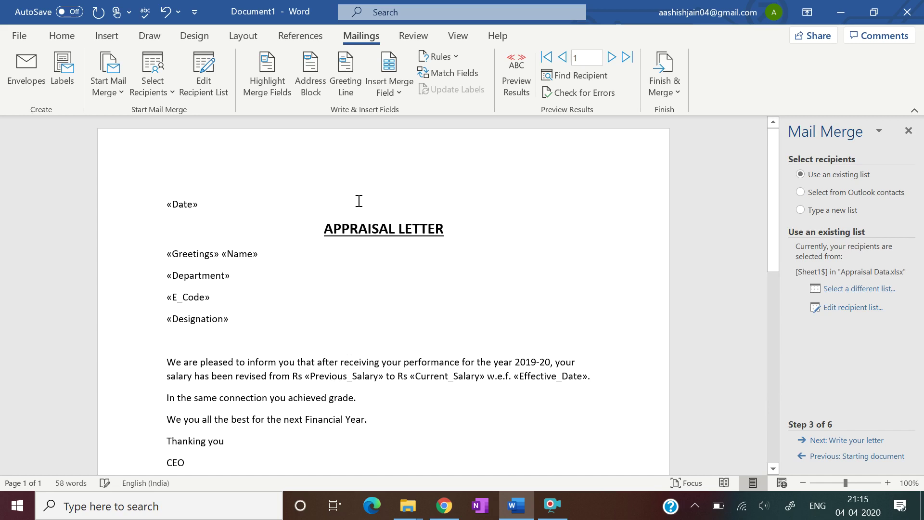
left_click(391, 92)
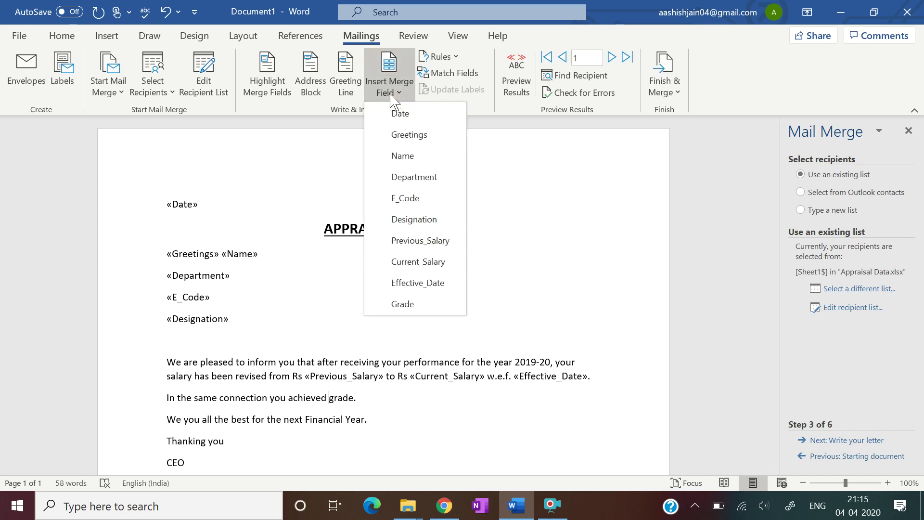
left_click(395, 304)
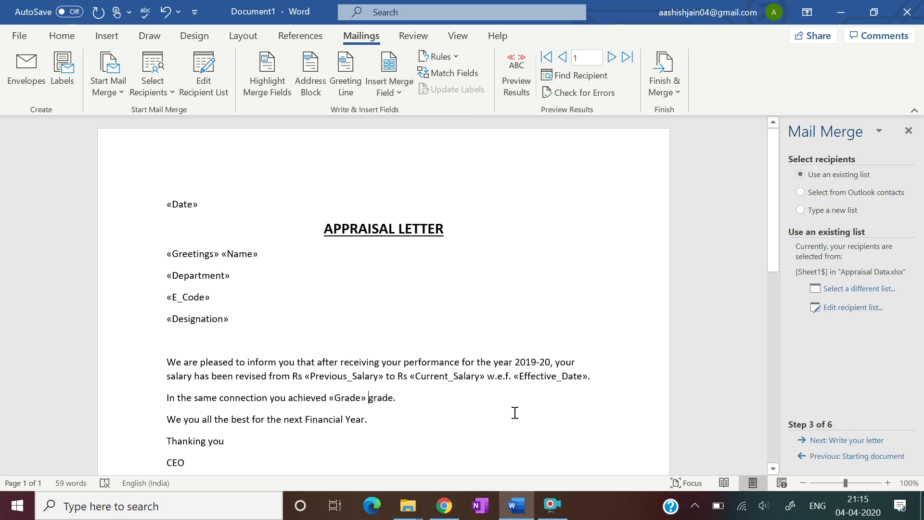
left_click(522, 438)
- Type the fixed salutation 'Dear Sir/Madam,' and then start erasing it with Backspace
type("Dear")
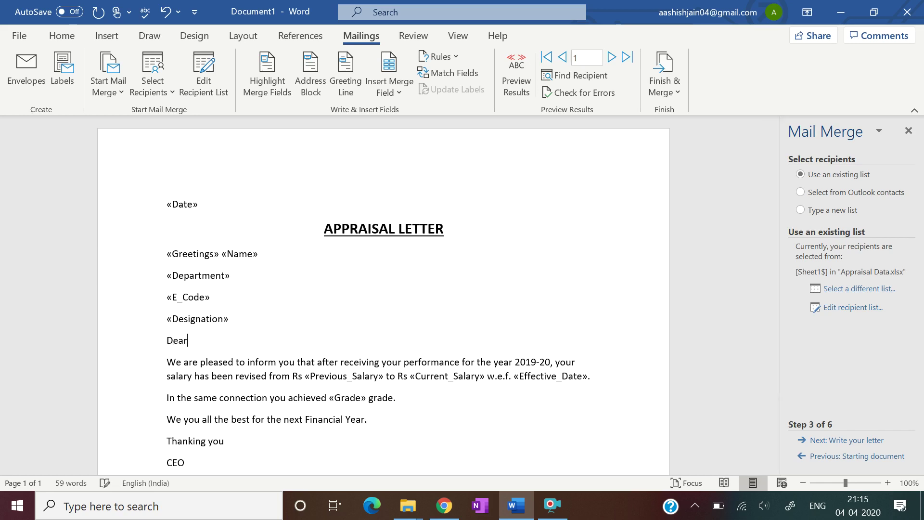
type(" S")
type("/")
type("Md")
key("BackSpace")
type("adam")
type(",")
key("BackSpace")
key("BackSpace")
key("BackSpace")
key("BackSpace")
key("BackSpace")
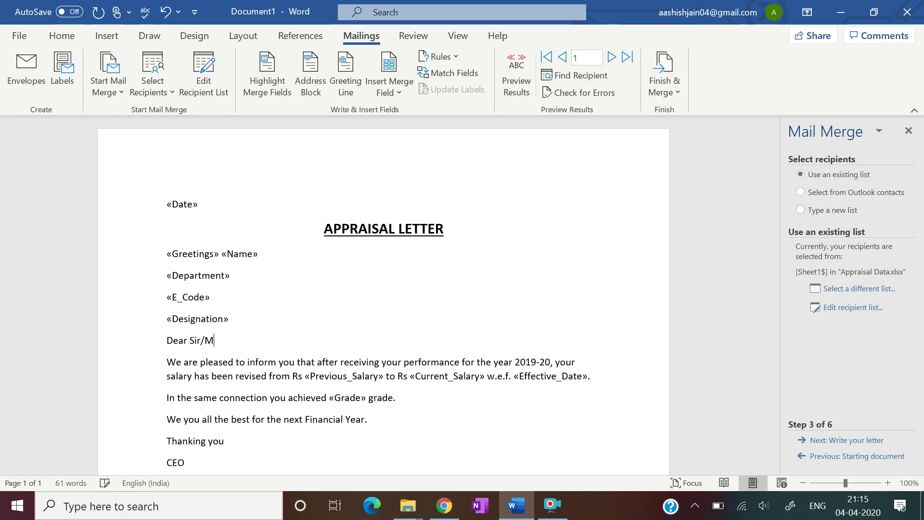
key("BackSpace")
key("BackSpace")
key("BackSpace")
key("BackSpace")
key("BackSpace")
key("BackSpace")
key("BackSpace")
key("BackSpace")
key("BackSpace")
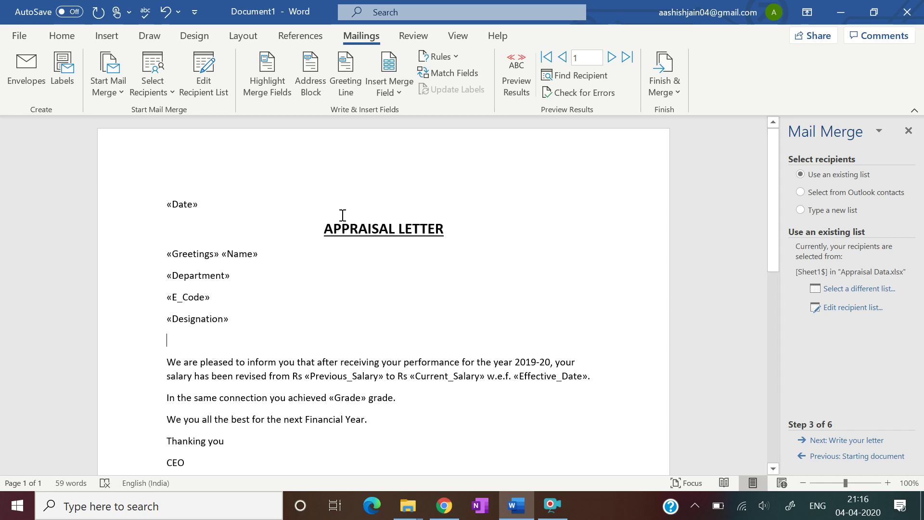
- Insert an If...Then...Else rule: Greetings equal to 'Ms.' gives 'Dear Madam,', otherwise 'Dear Sir,'
left_click(451, 58)
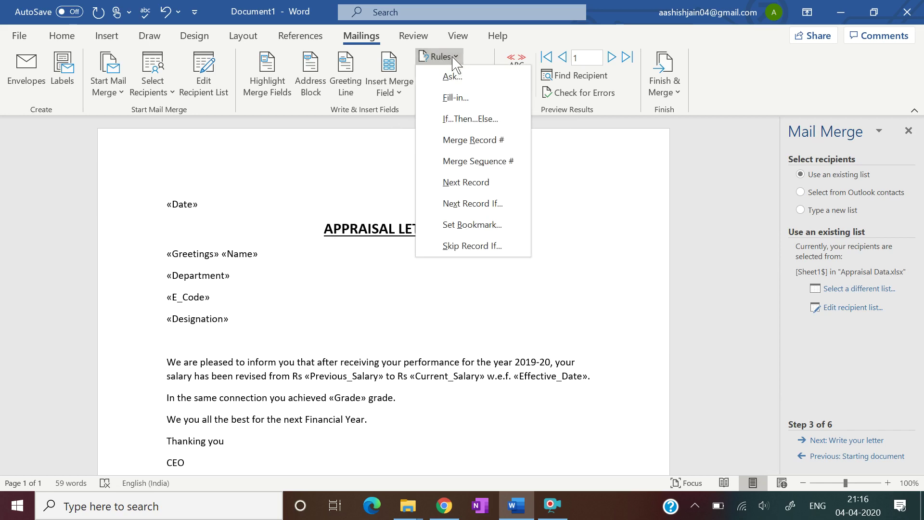
left_click(464, 121)
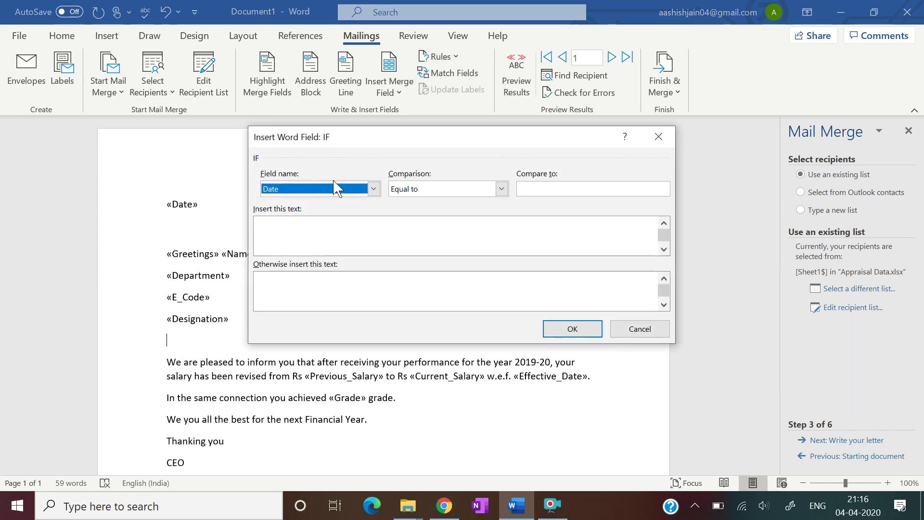
left_click(374, 189)
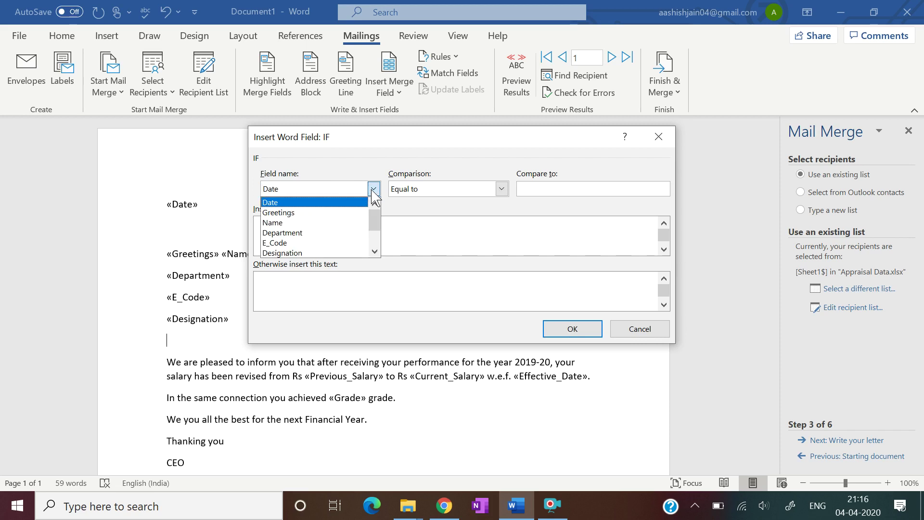
left_click(358, 212)
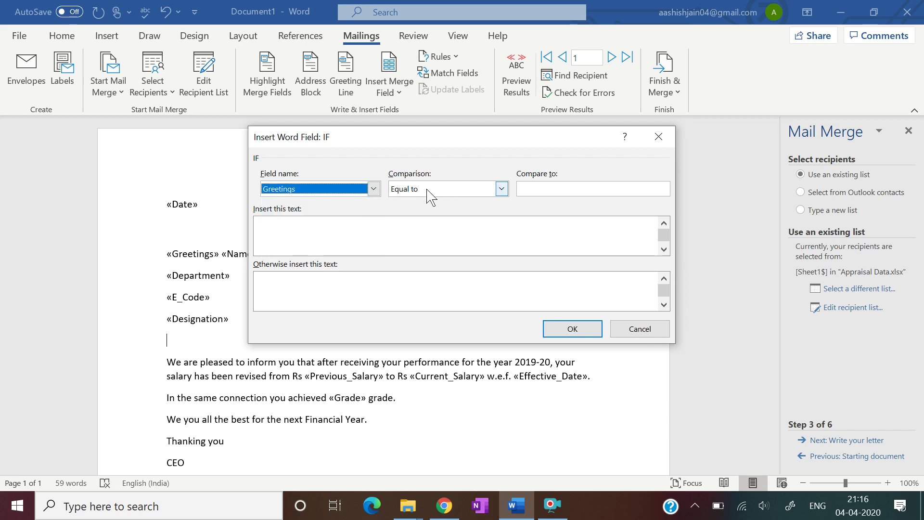
left_click(536, 191)
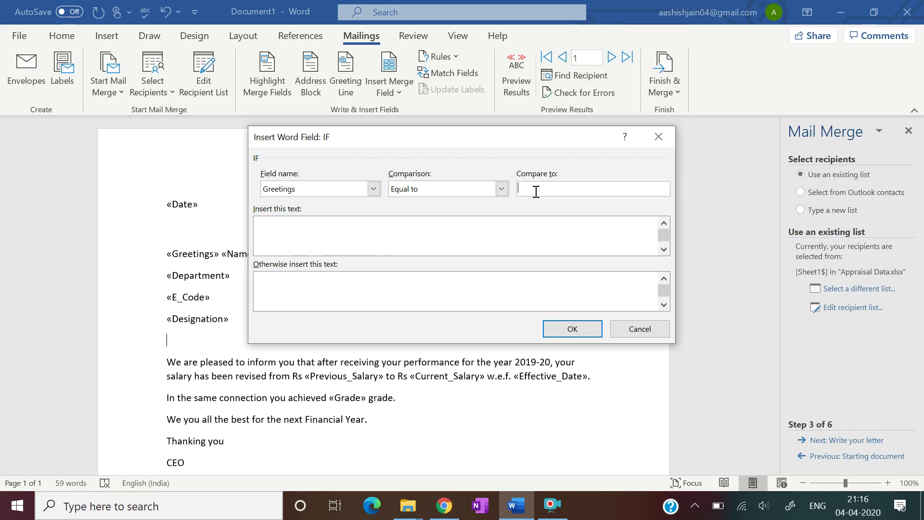
type("Ms.")
left_click(347, 227)
type("Dear ")
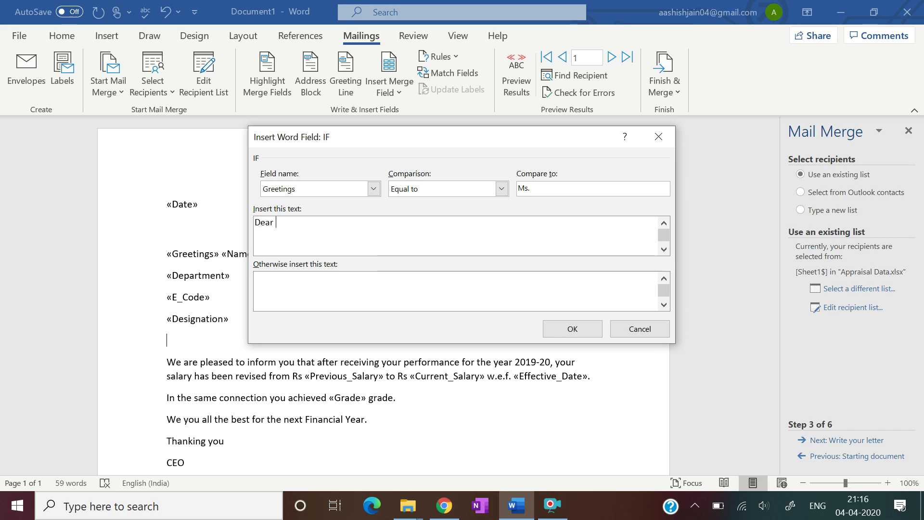
type("Madam")
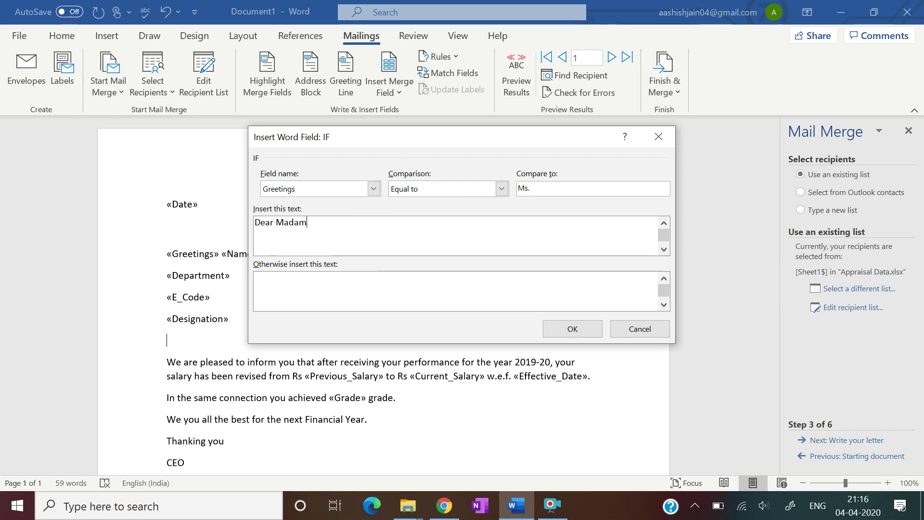
type(",")
left_click(299, 281)
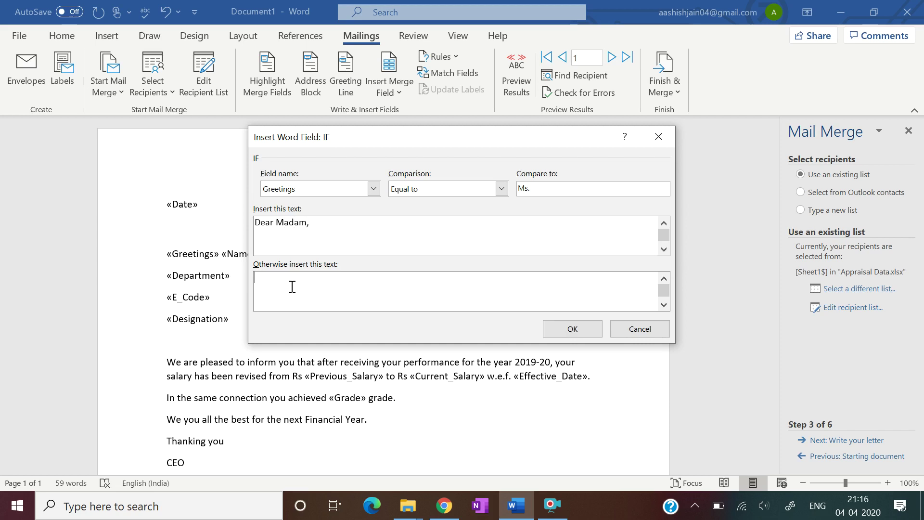
type("Dear ")
type("Sir")
type(",")
left_click(565, 331)
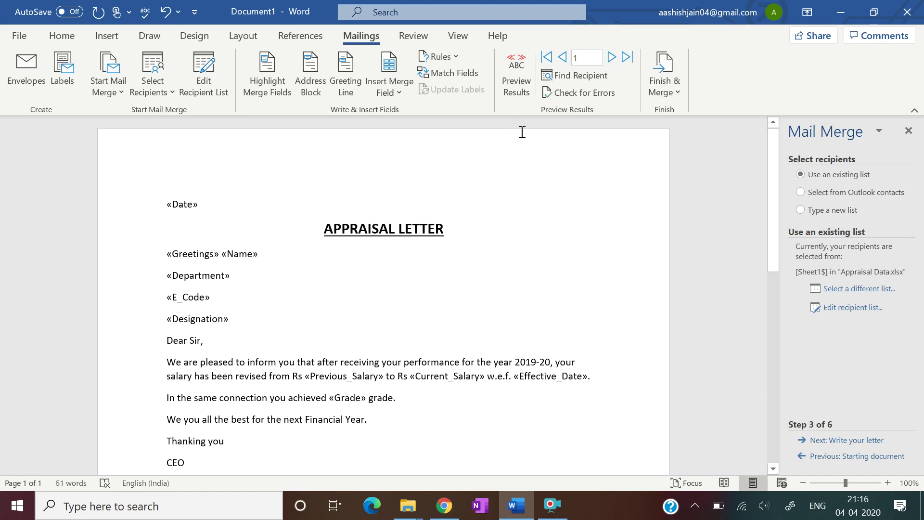
- Preview the merged letter for records 1 through 6, checking each salutation
left_click(517, 92)
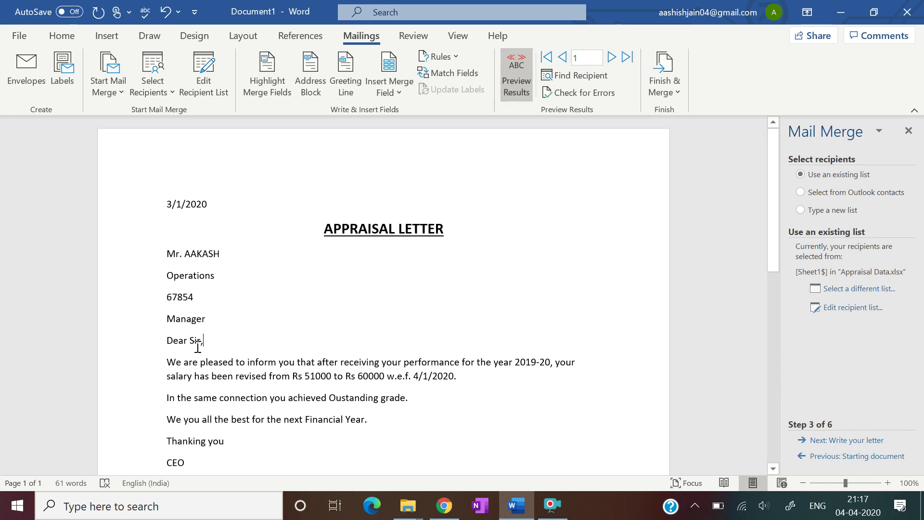
left_click(611, 58)
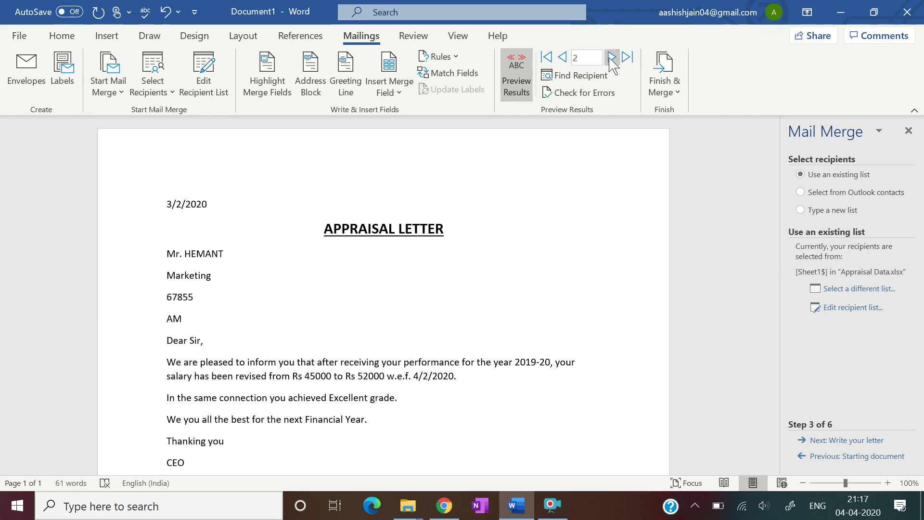
left_click(611, 57)
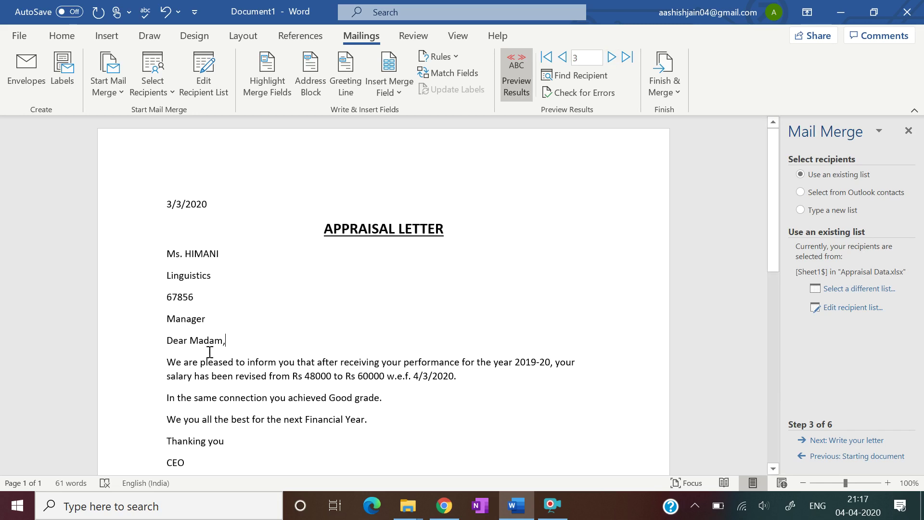
left_click(610, 57)
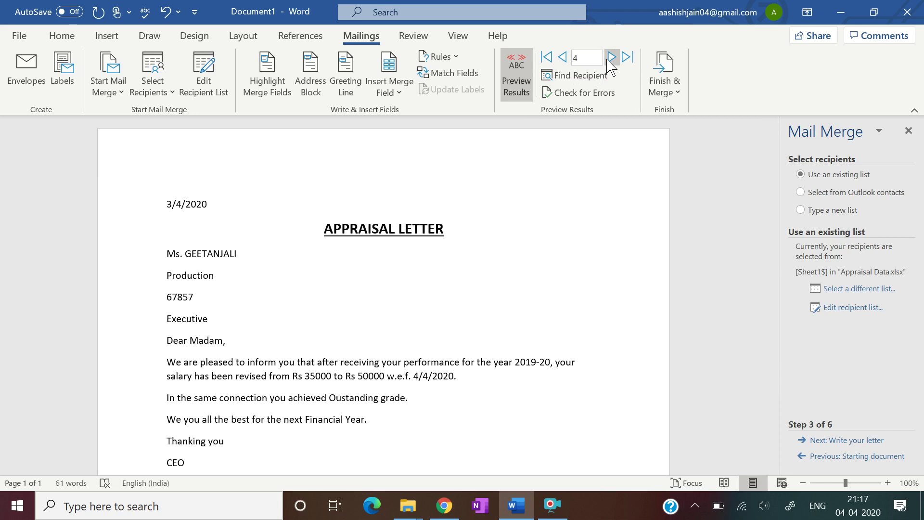
left_click(611, 58)
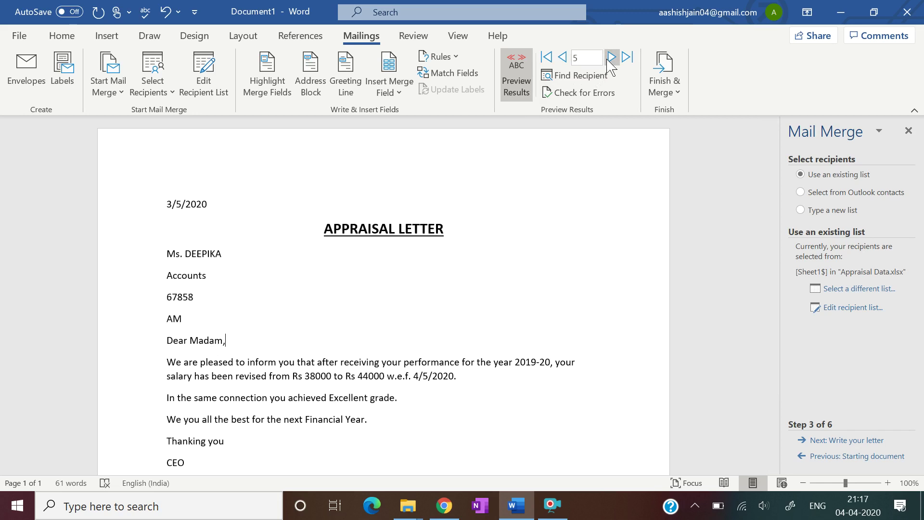
left_click(610, 58)
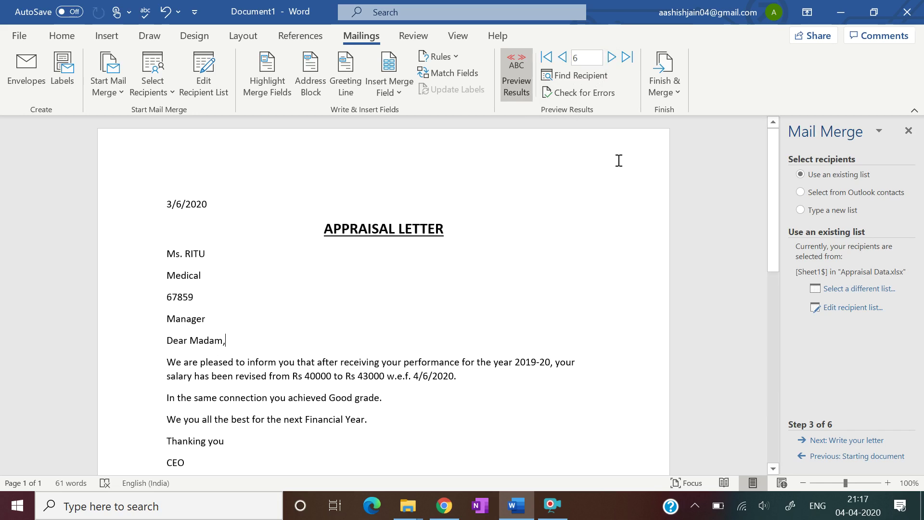
left_click(671, 94)
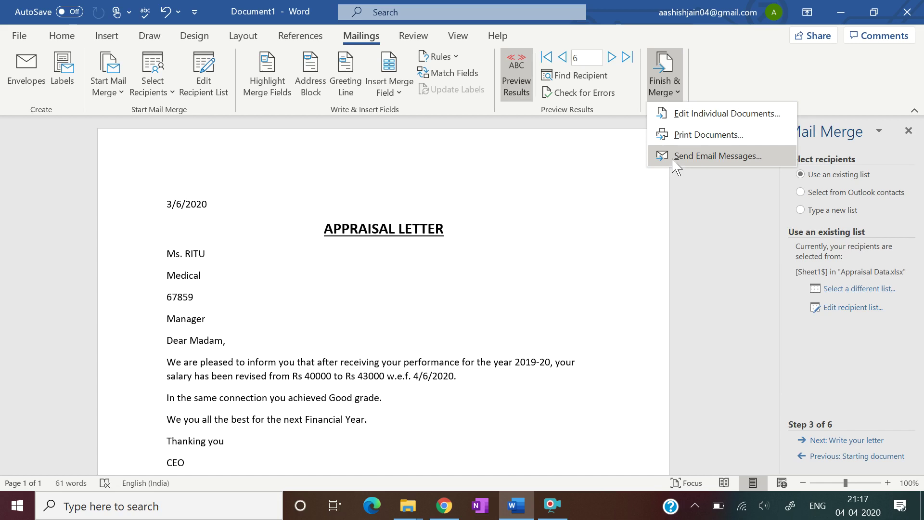
- Merge all records into individual letters, producing the six-page Letters1, and scroll through it
left_click(689, 115)
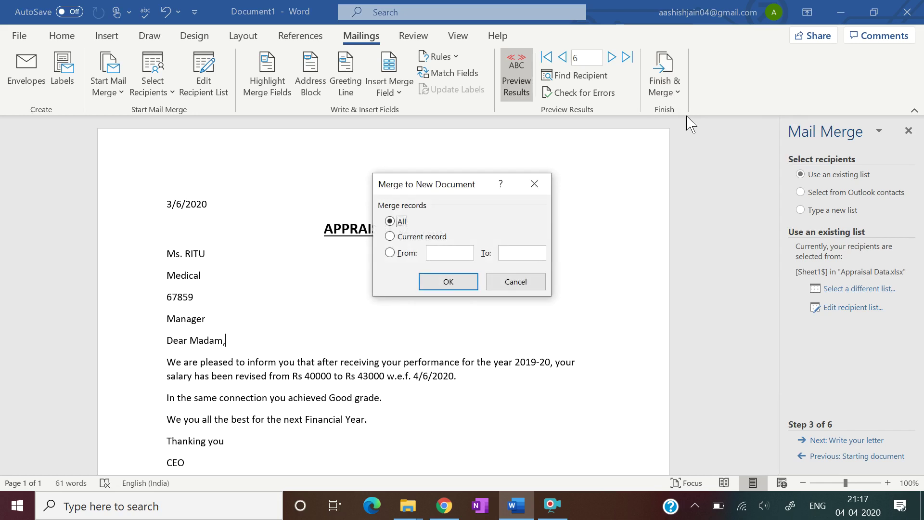
left_click(448, 283)
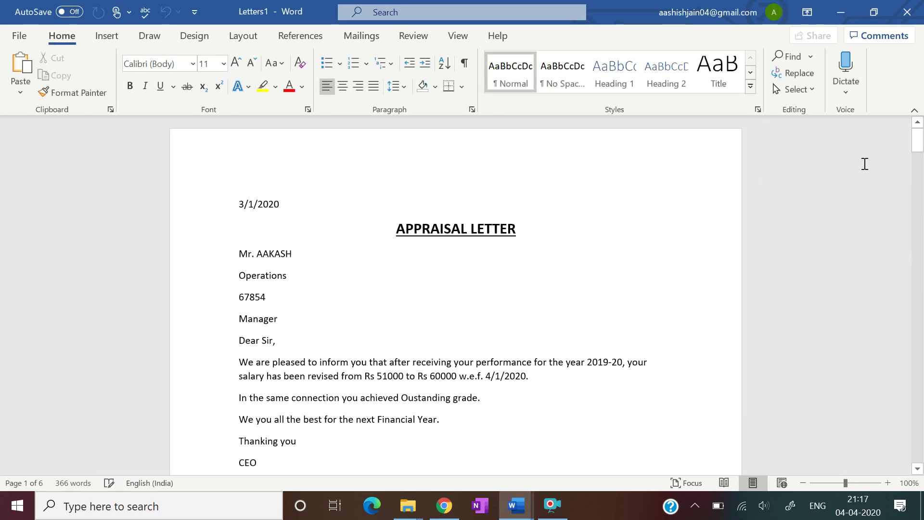
left_click_drag(915, 155, 922, 392)
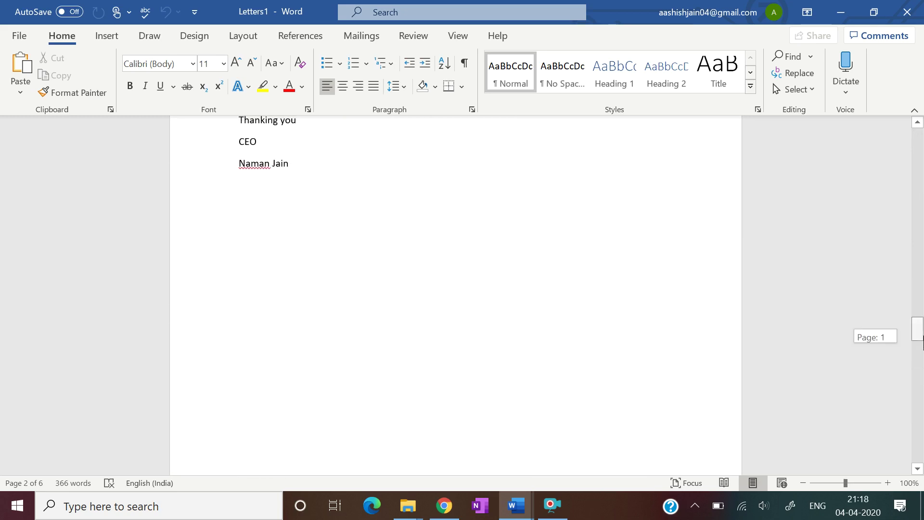
left_click_drag(922, 392, 920, 139)
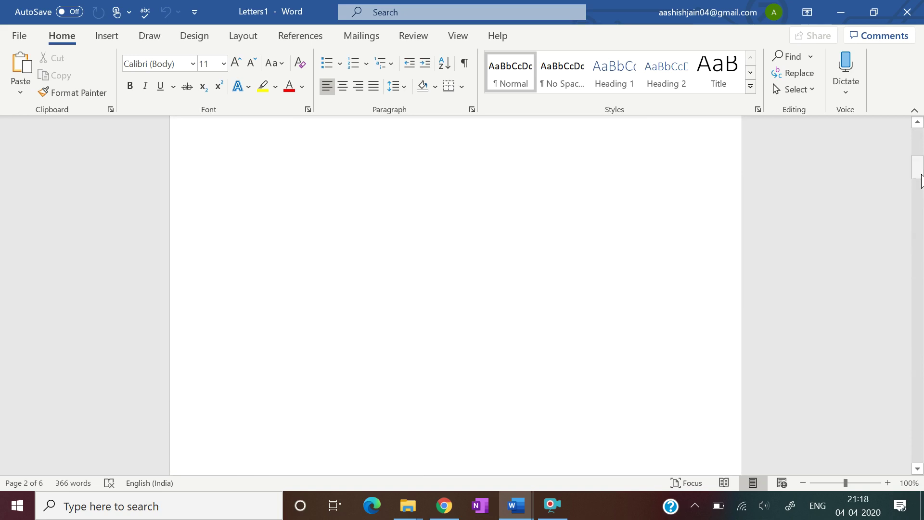